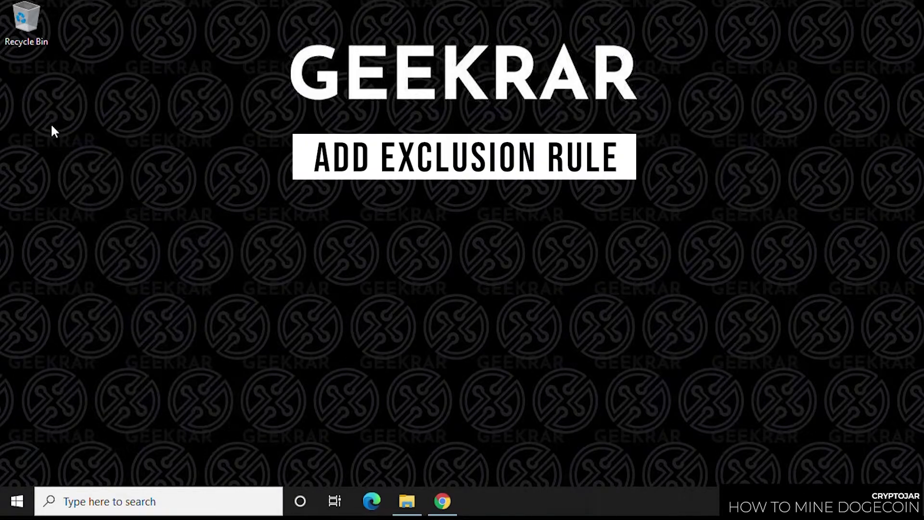
Step: Create a new desktop folder named 'unmineable' and place it below the Recycle Bin
right_click(39, 111)
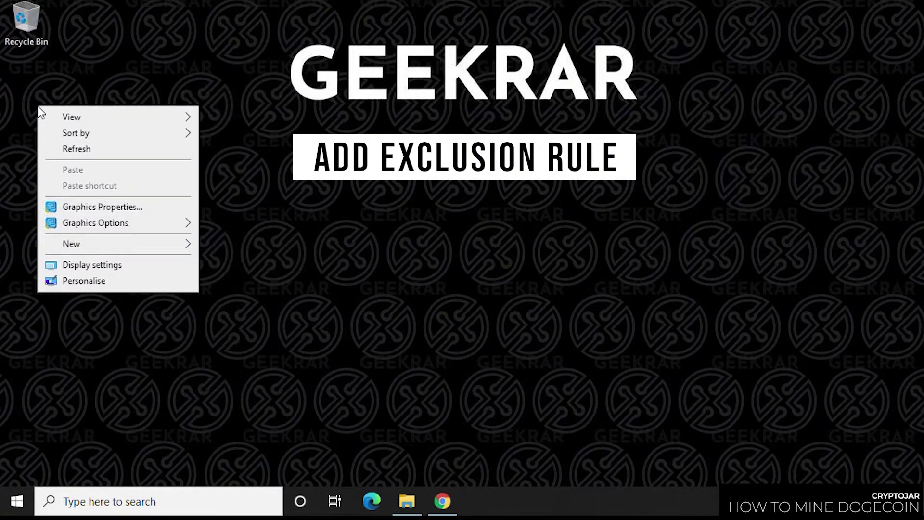
mouse_move(129, 249)
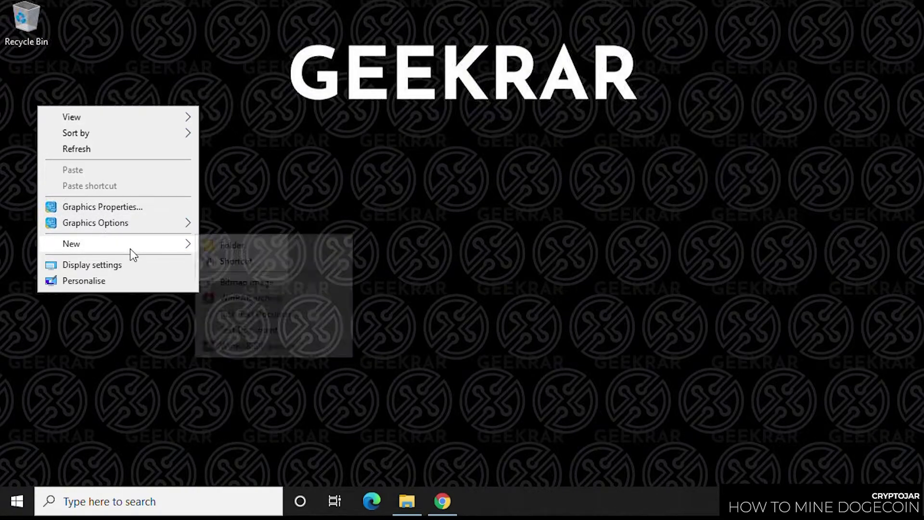
left_click(256, 248)
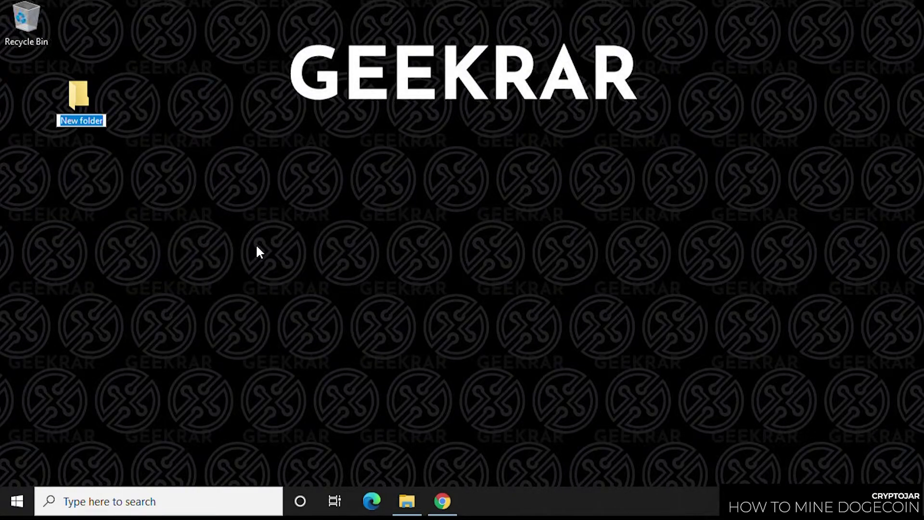
type("unmineable")
key("Return")
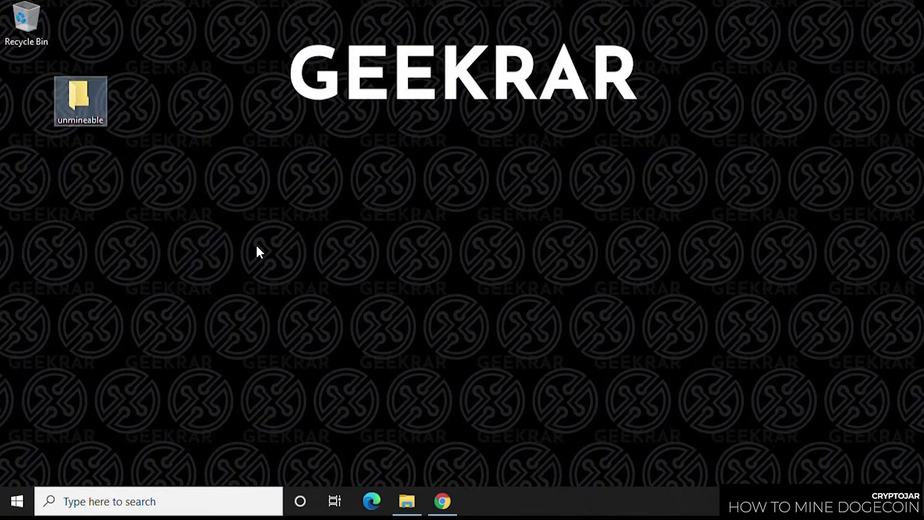
left_click_drag(67, 105, 38, 96)
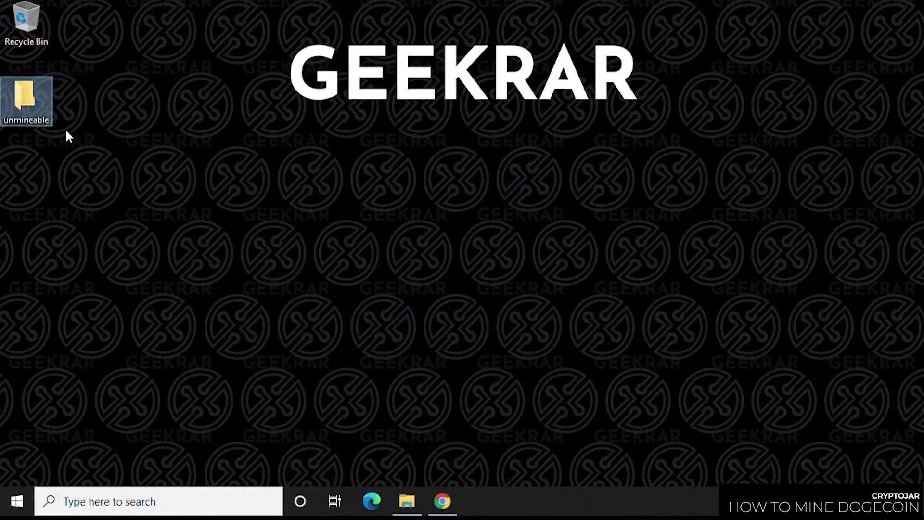
Step: Search Start for 'virus' and open Virus & threat protection in Windows Security
left_click(18, 502)
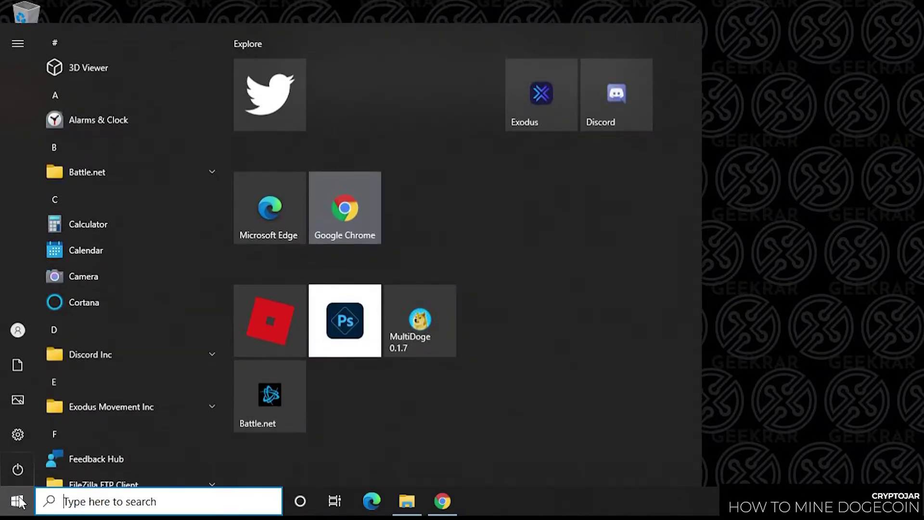
type("vir")
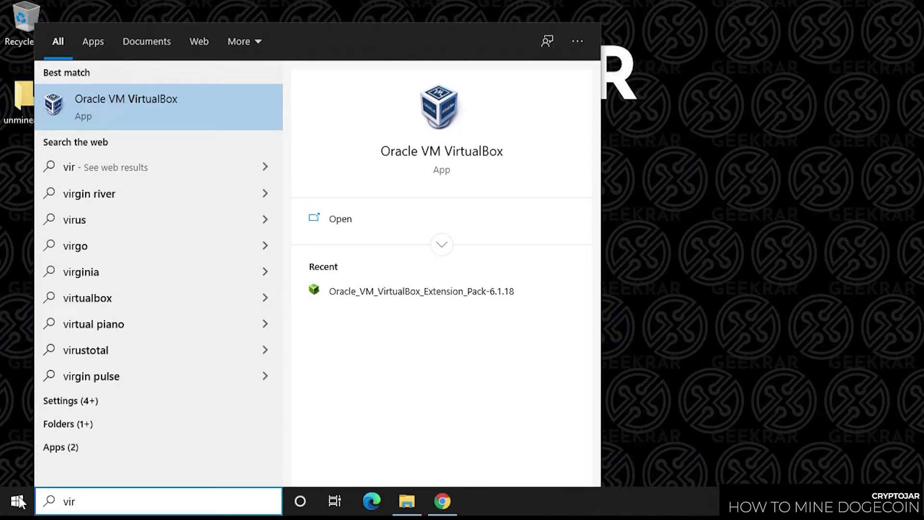
type("us")
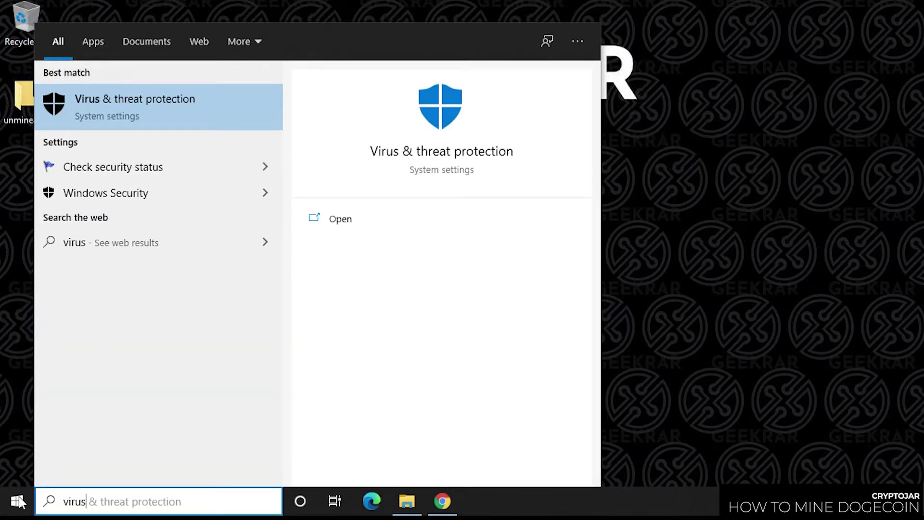
left_click(189, 91)
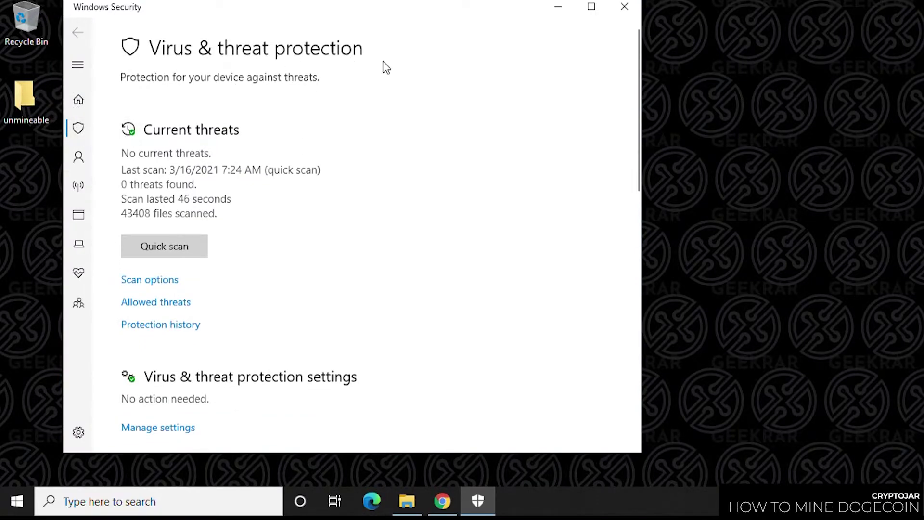
Step: Go through Virus & threat protection Manage settings to the Add or remove exclusions page
scroll(364, 173, "down", 3)
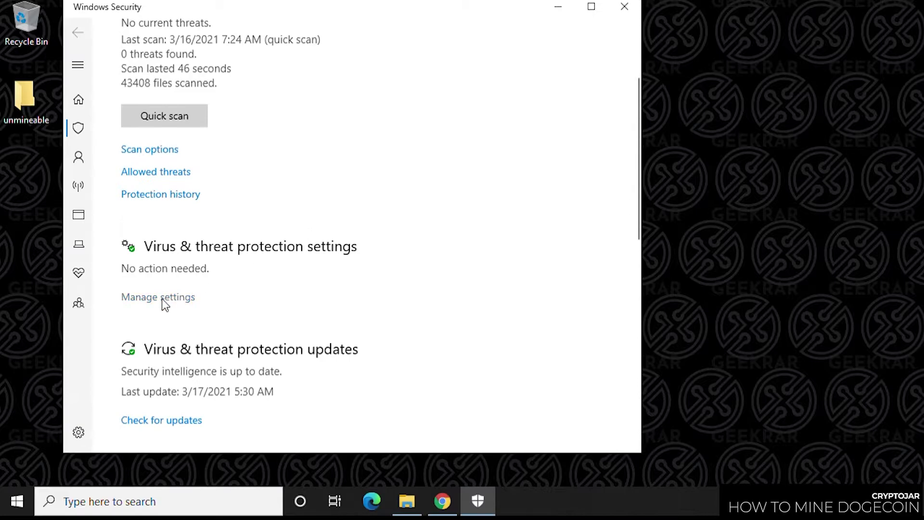
left_click(179, 302)
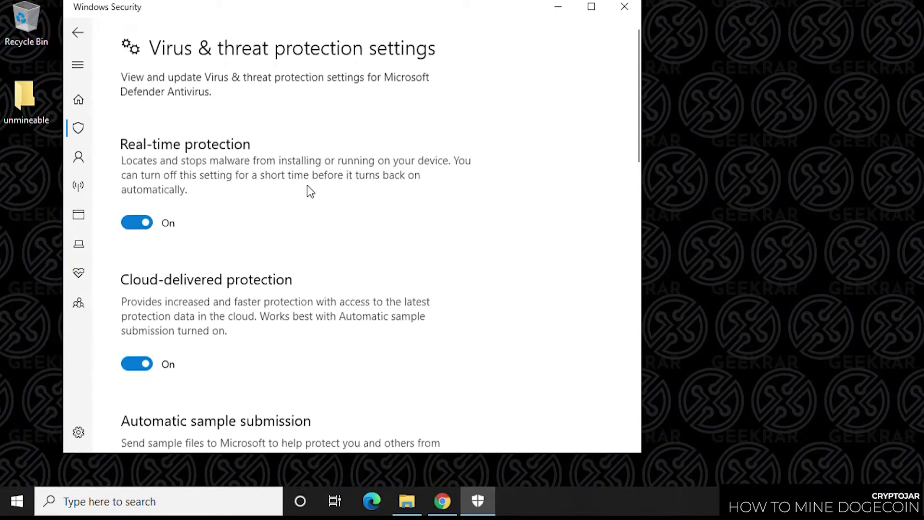
scroll(289, 173, "down", 2)
scroll(290, 183, "down", 10)
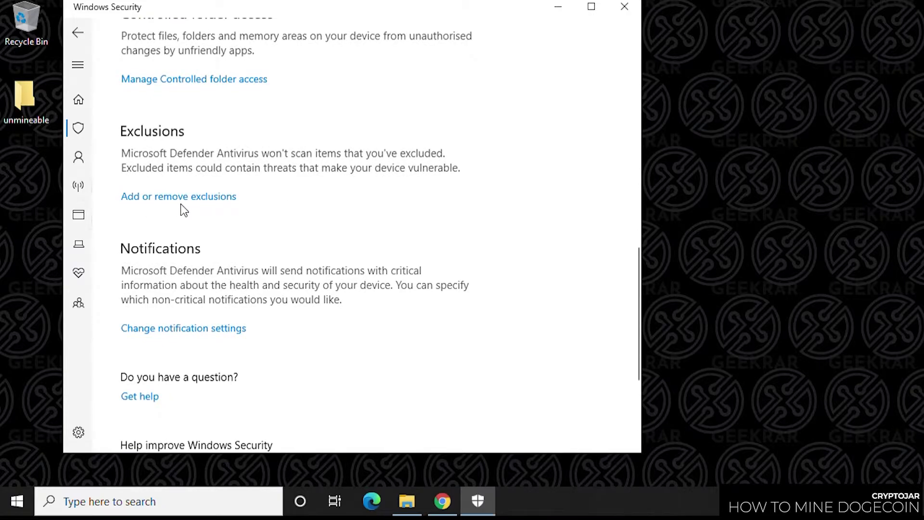
left_click(188, 197)
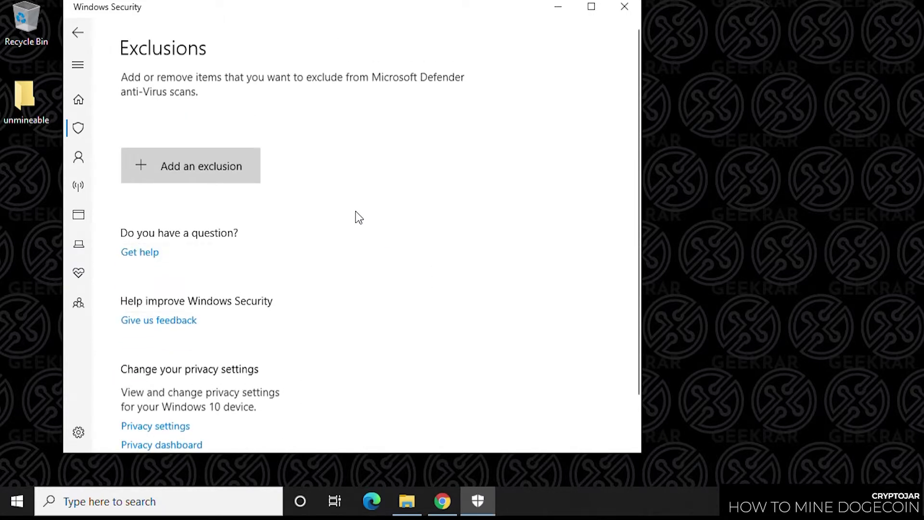
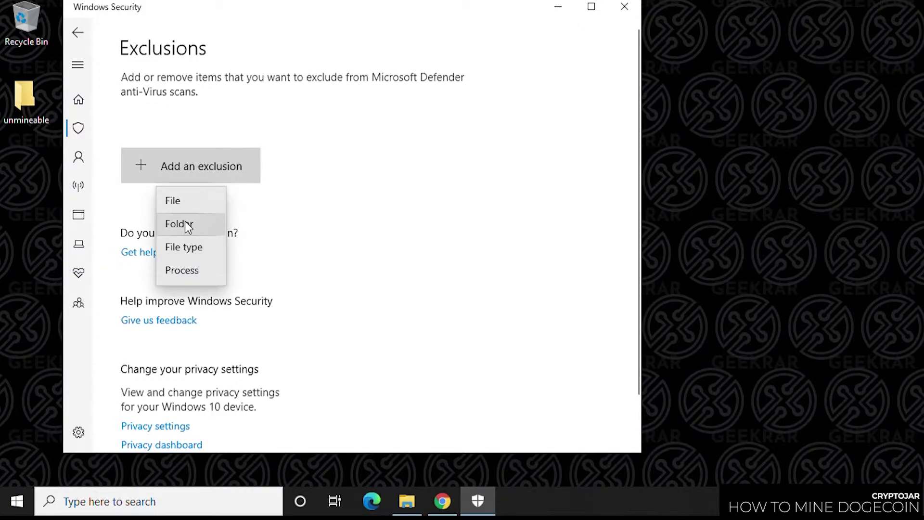
Step: Start a Folder exclusion and navigate the Select Folder picker to the Desktop
left_click(186, 224)
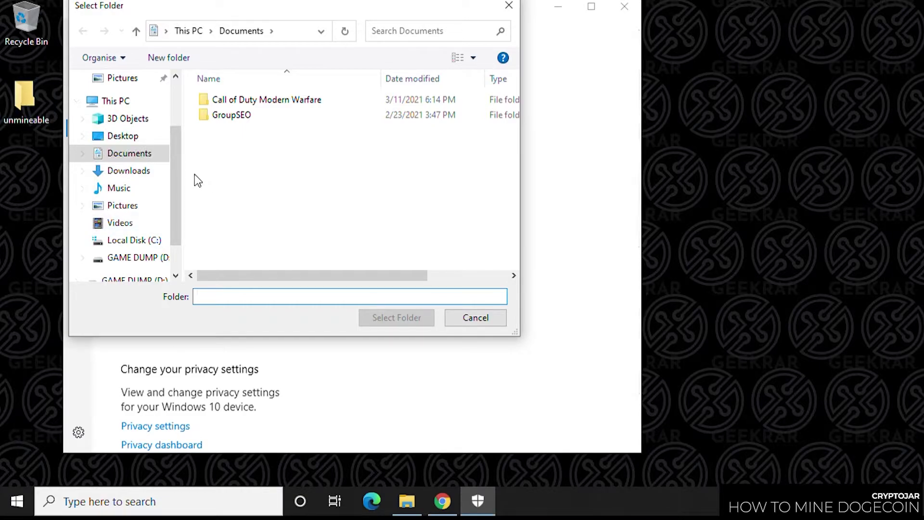
left_click(129, 136)
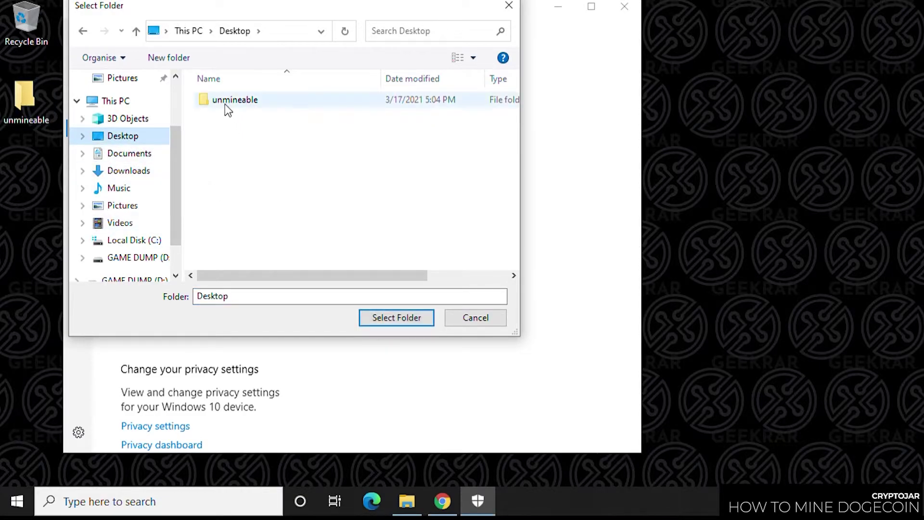
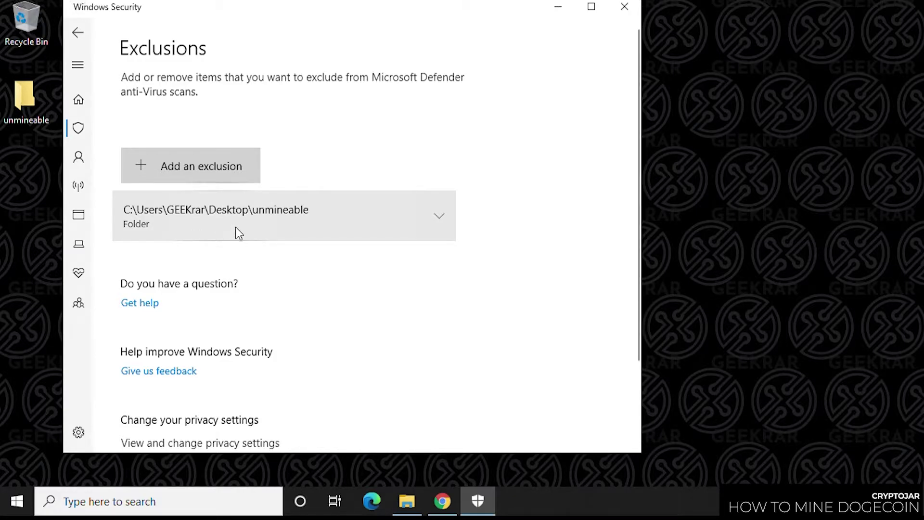
Step: Close Windows Security now that the unmineable folder is excluded from Defender
left_click(624, 8)
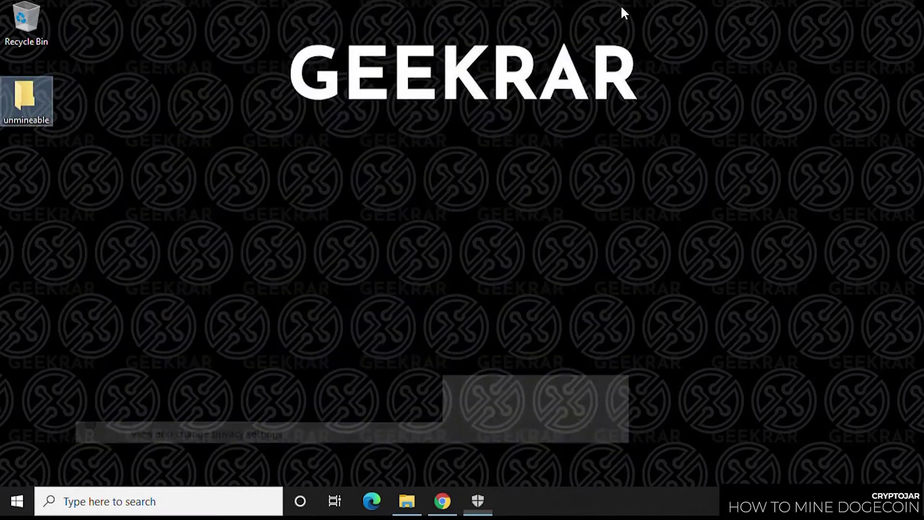
Step: In Chrome, search Google for 'unmineable' and open the official unmineable.com site
left_click(452, 509)
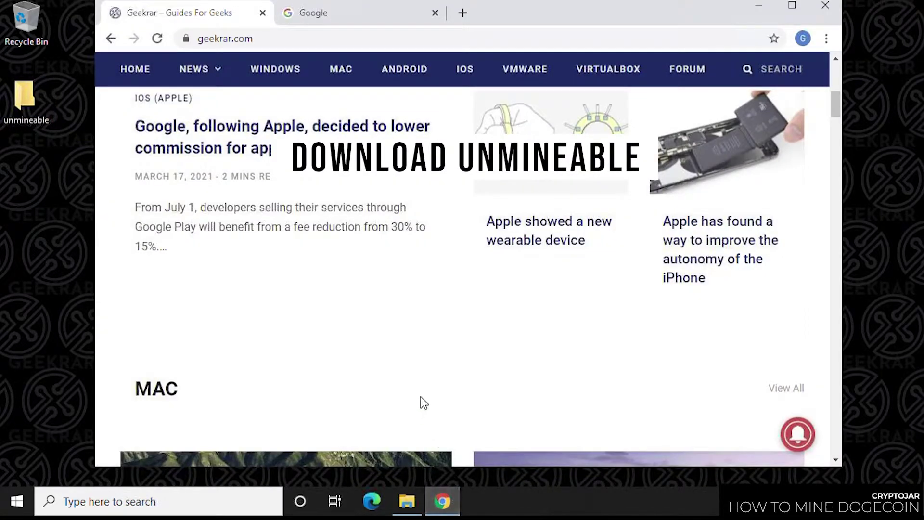
scroll(420, 400, "up", 9)
left_click(321, 14)
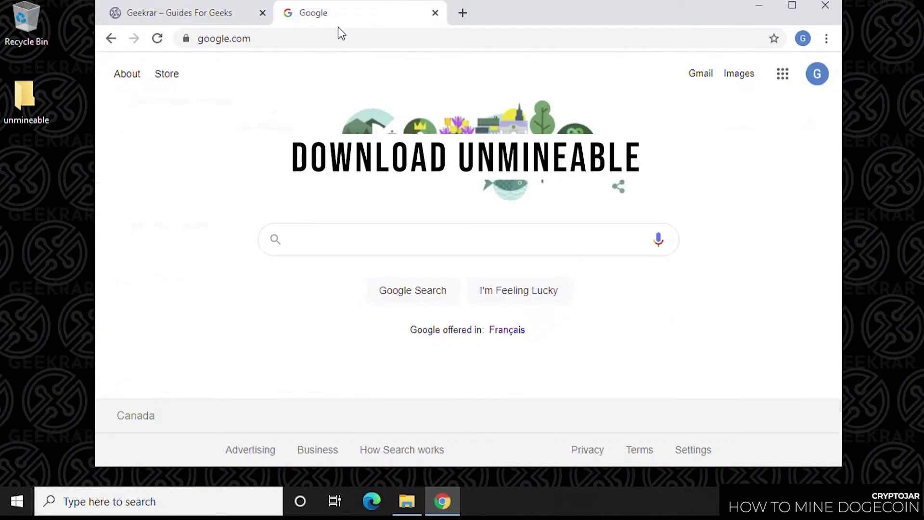
left_click(375, 240)
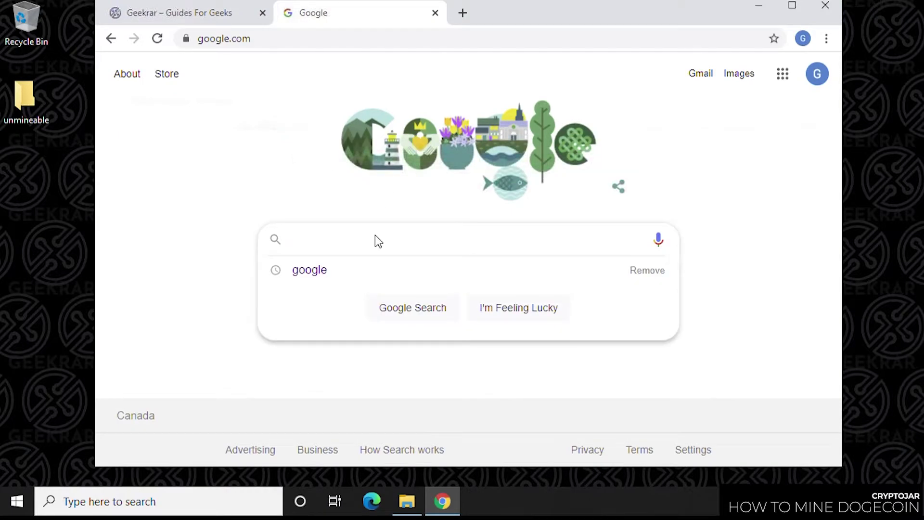
type("unmineable")
key("Return")
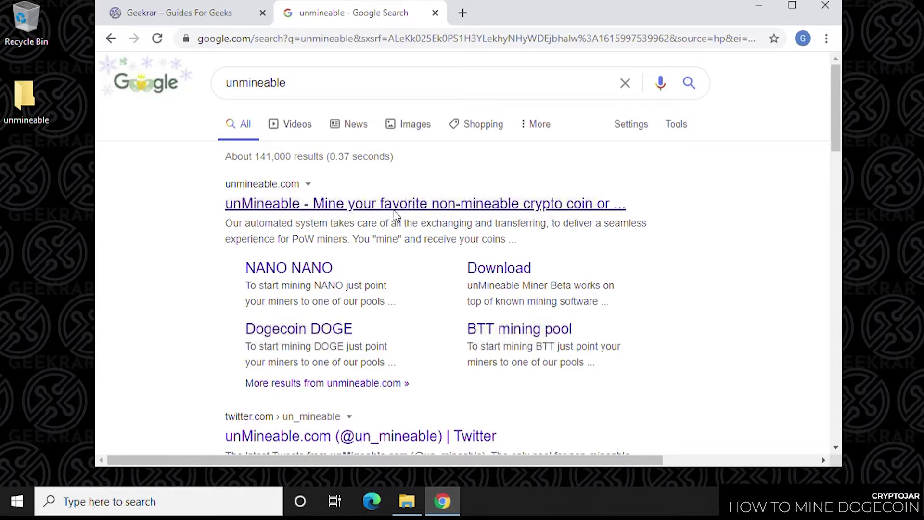
left_click(350, 212)
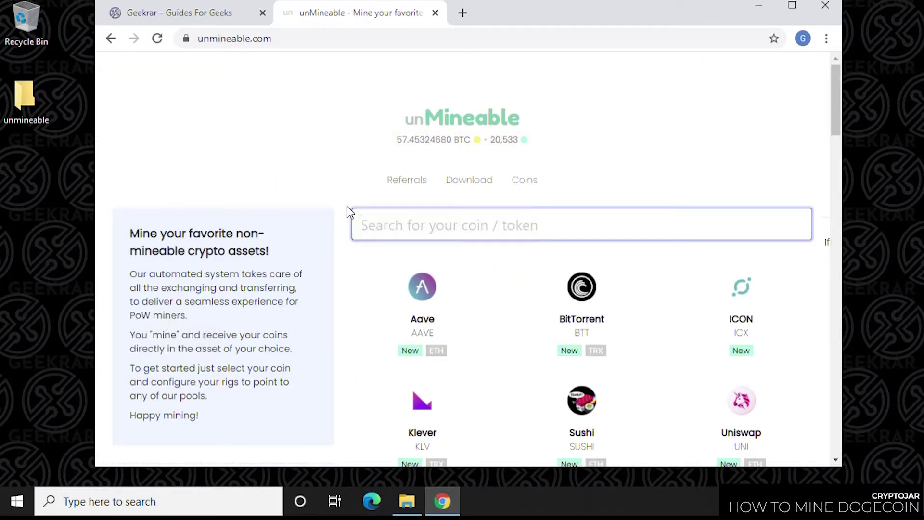
Step: Download the packed unMineable Miner 1.0.1-beta zip from the Download page
left_click(462, 191)
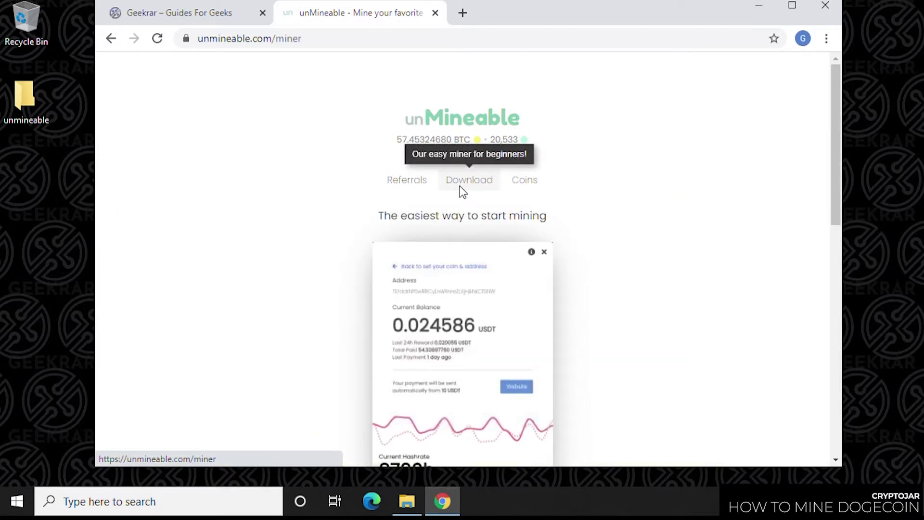
left_click_drag(837, 132, 840, 189)
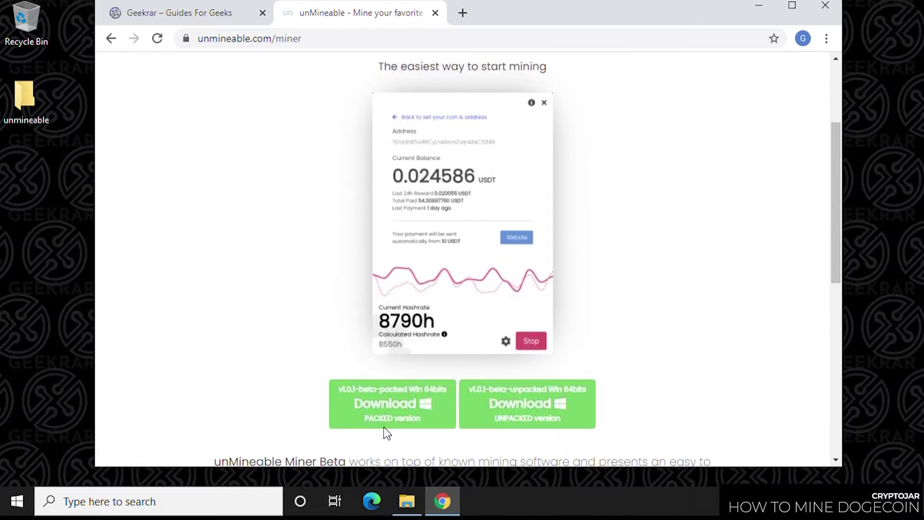
left_click(380, 401)
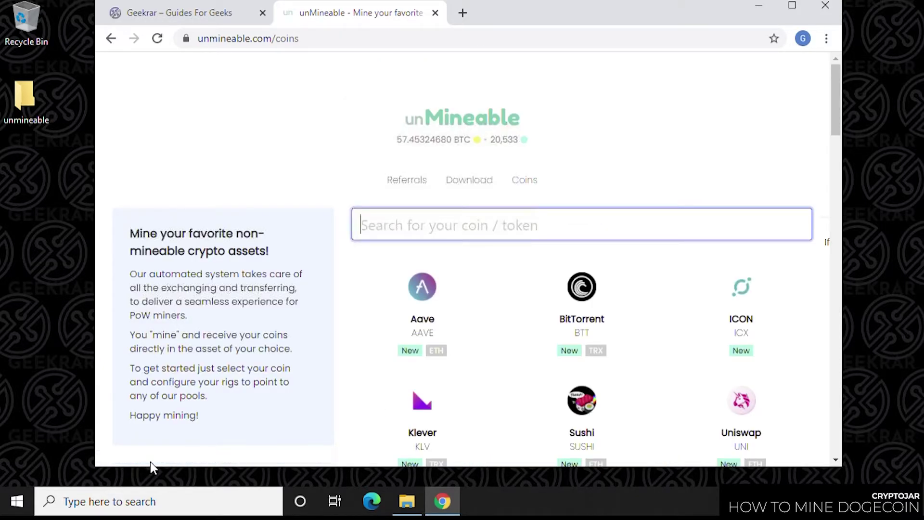
left_click(469, 180)
scroll(600, 270, "down", 5)
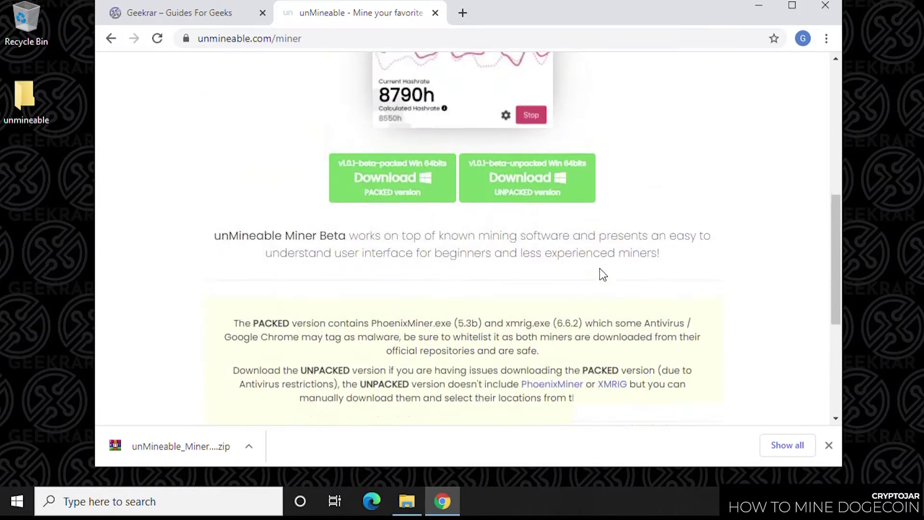
scroll(599, 268, "up", 2)
right_click(412, 257)
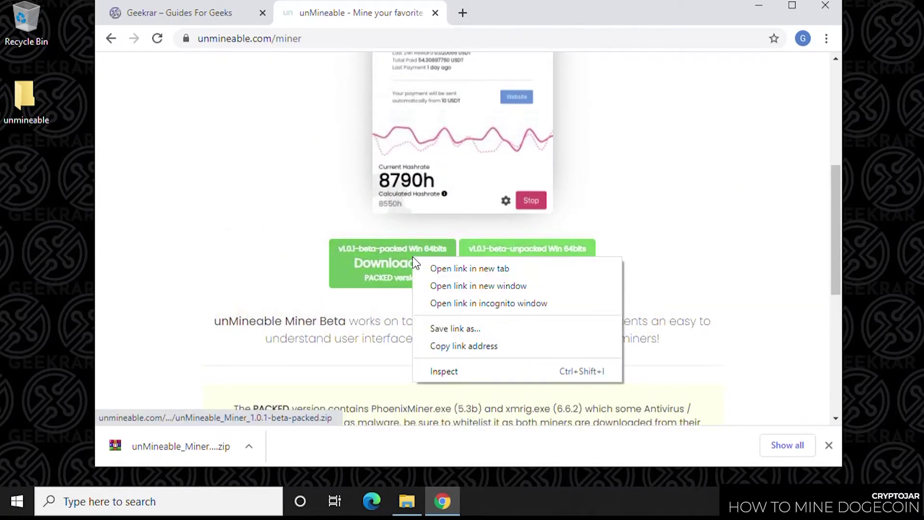
left_click(456, 328)
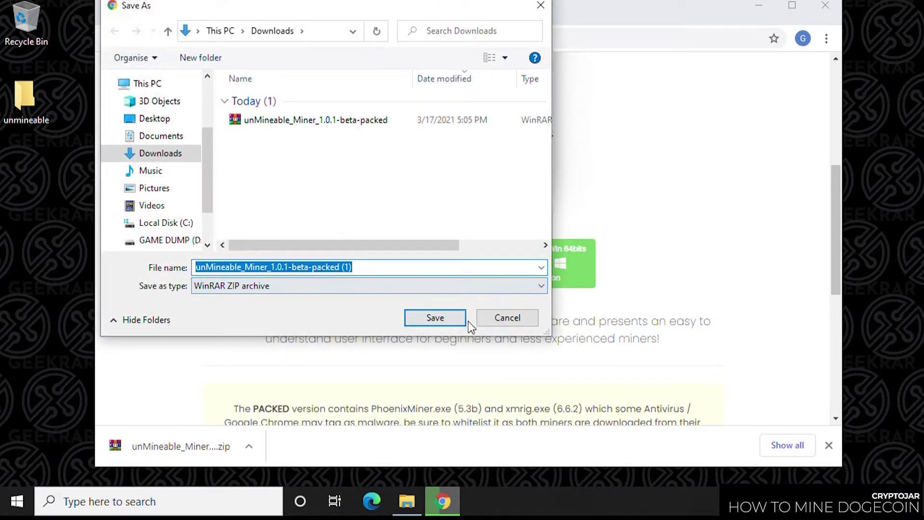
left_click(510, 323)
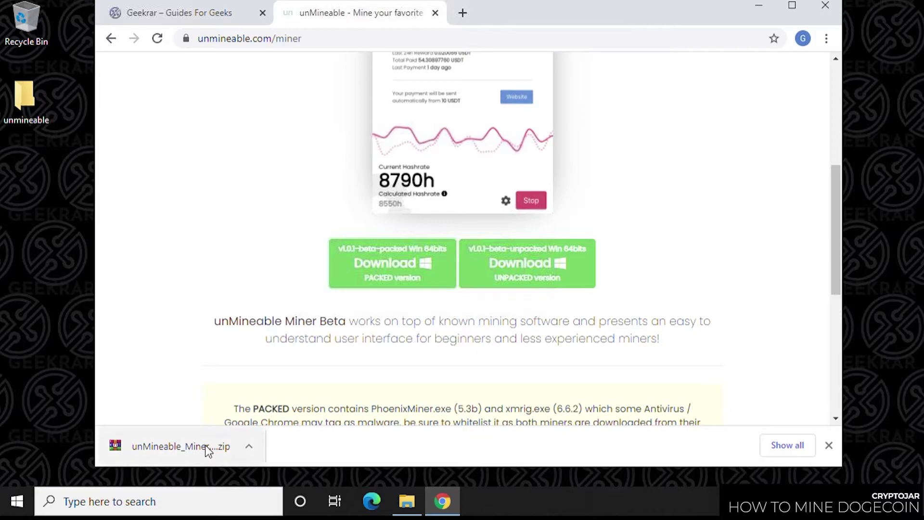
Step: Show the downloaded zip in the Downloads folder and close Chrome
left_click(251, 451)
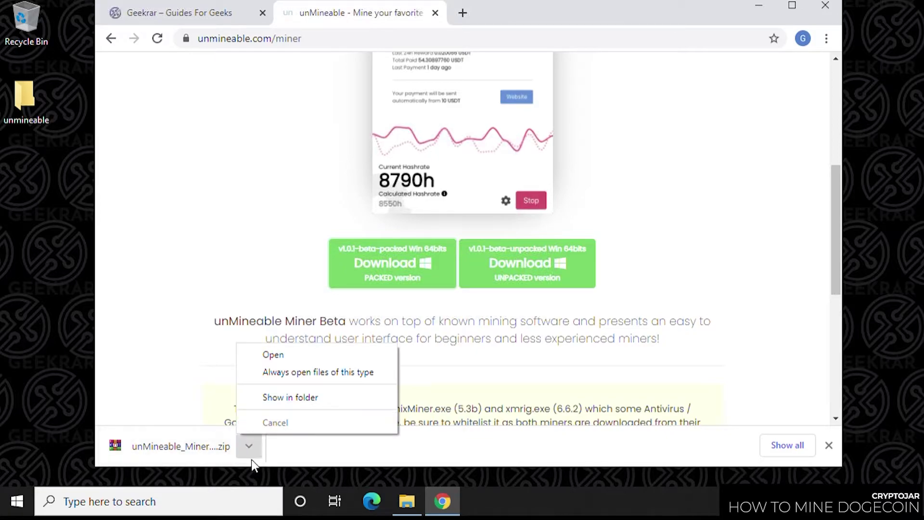
left_click(290, 399)
left_click(825, 6)
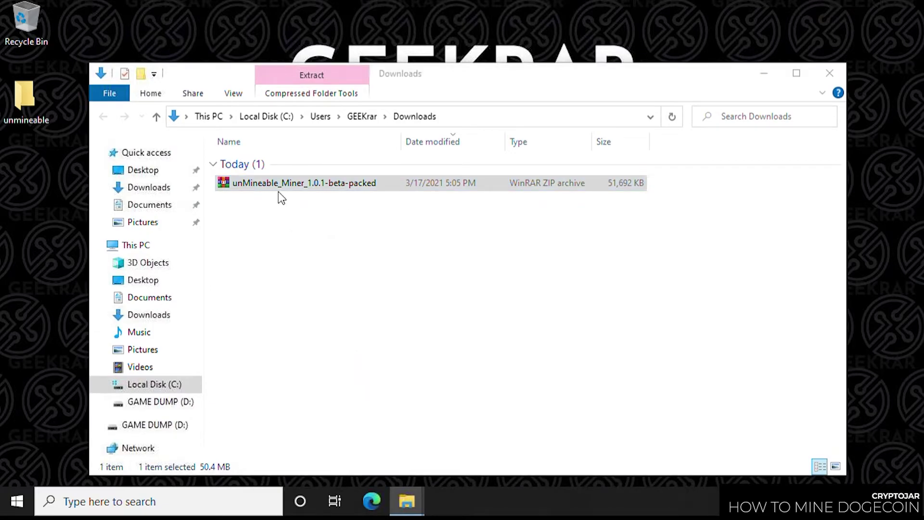
Step: Open the miner zip in WinRAR and allow the CoinMiner.BC!MTB detection on the device
double_click(278, 186)
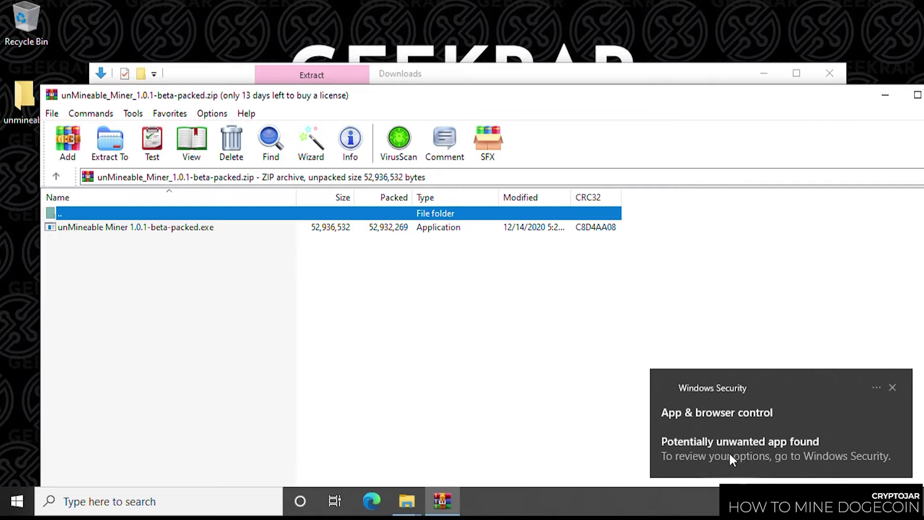
left_click(747, 453)
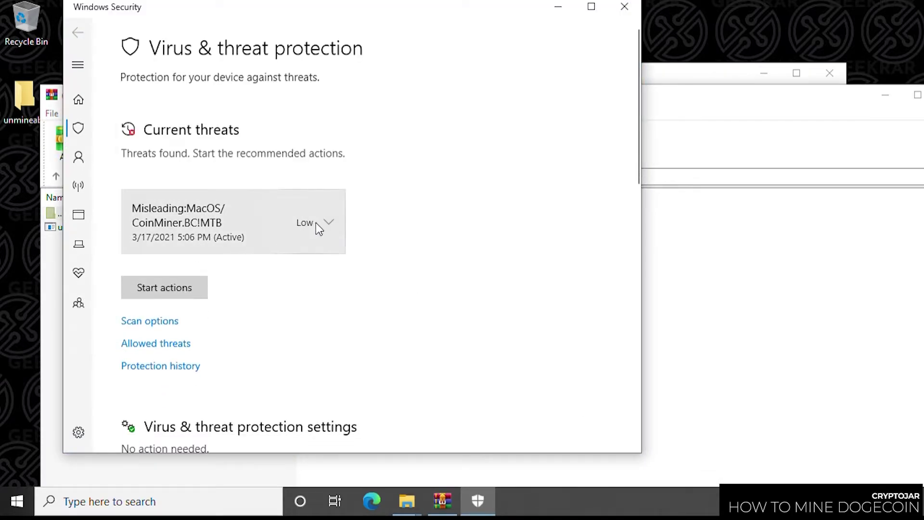
left_click(317, 229)
left_click(169, 329)
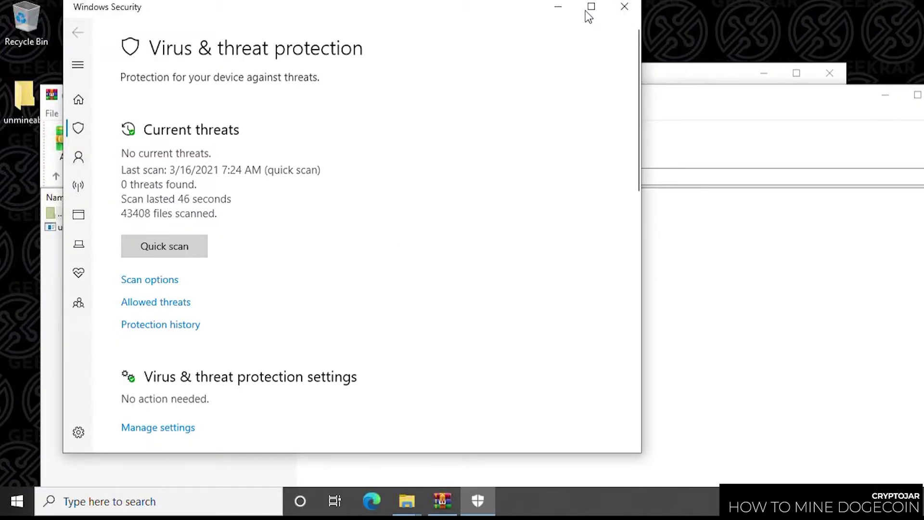
left_click(558, 6)
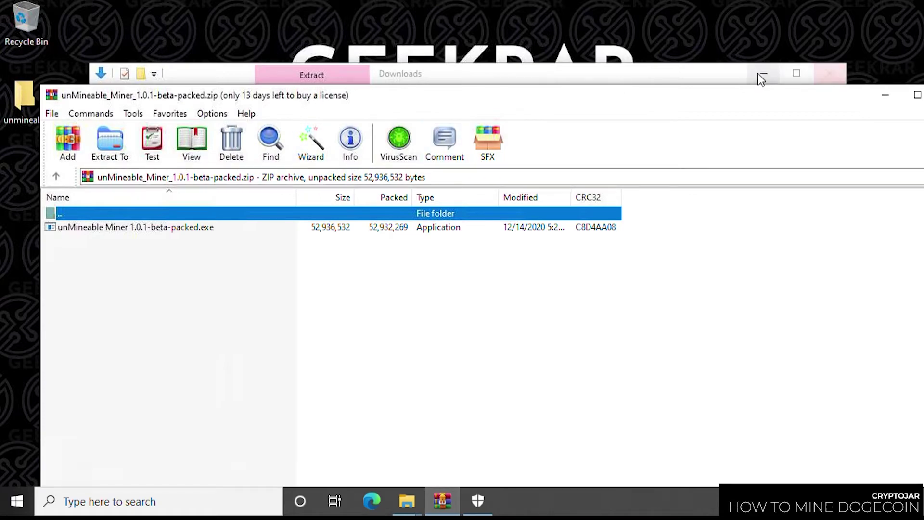
left_click(763, 74)
Step: Extract the miner .exe from WinRAR into the desktop unmineable folder and launch it
left_click_drag(400, 96, 604, 45)
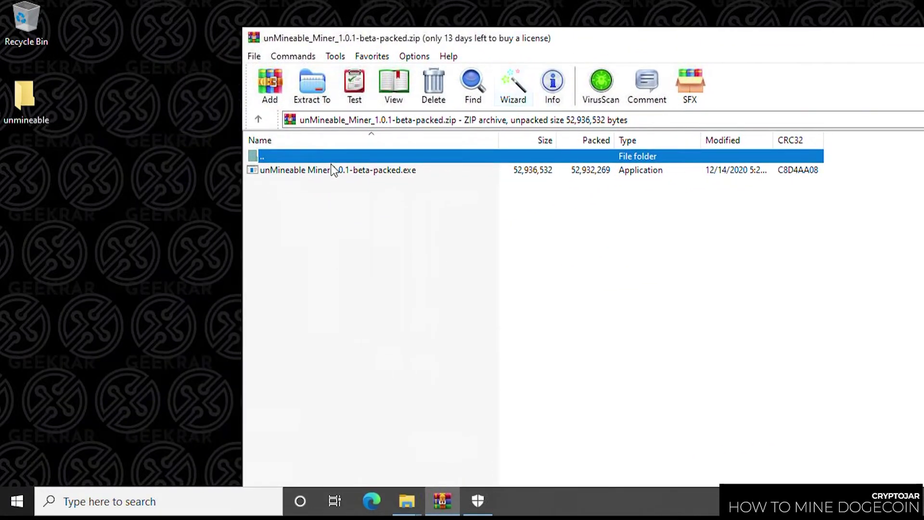
left_click(271, 174)
left_click_drag(35, 106, 37, 117)
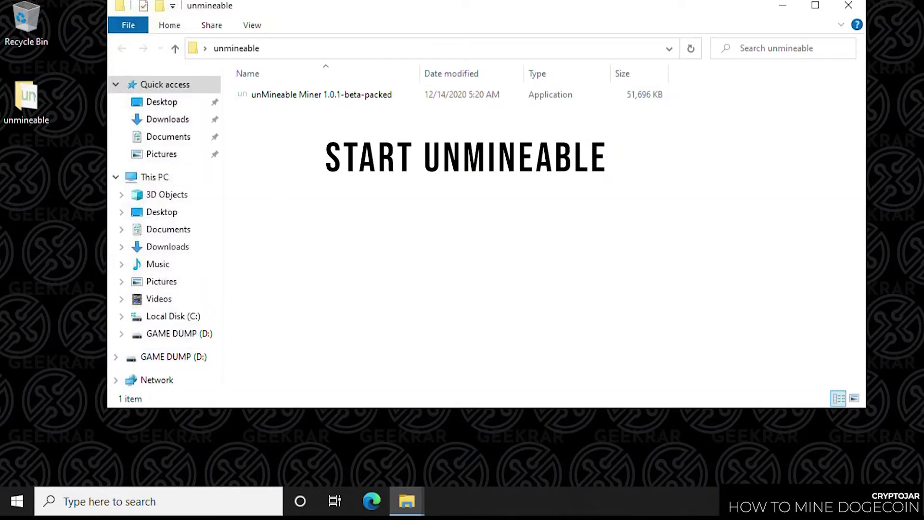
left_click(310, 93)
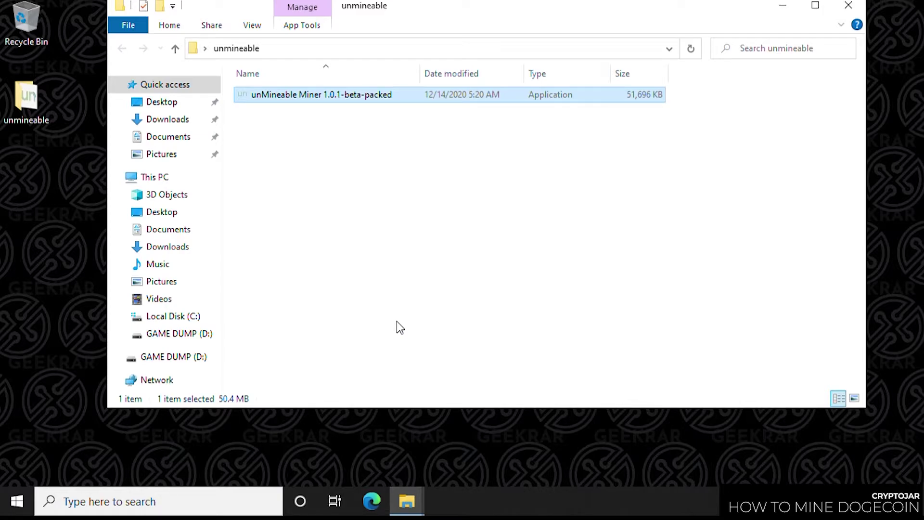
key("Return")
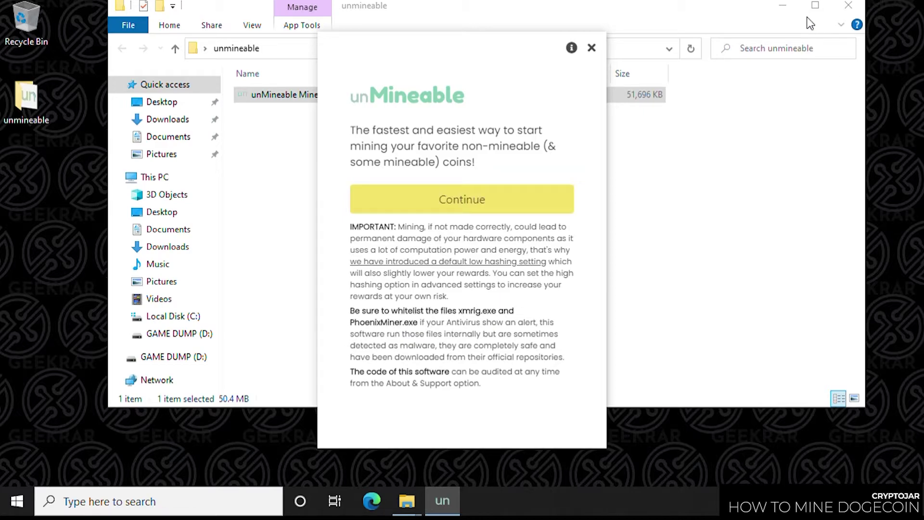
Step: Minimize the unmineable folder and continue past the miner's welcome screen
left_click(787, 9)
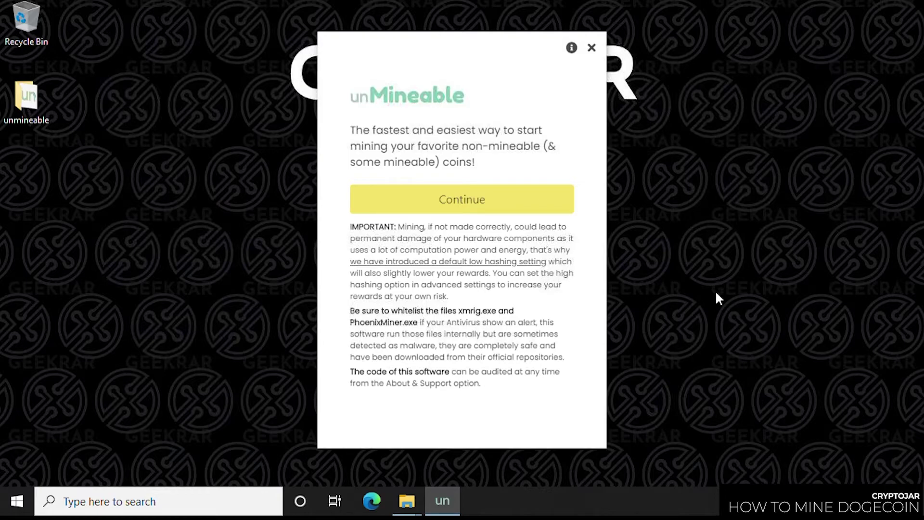
left_click(466, 208)
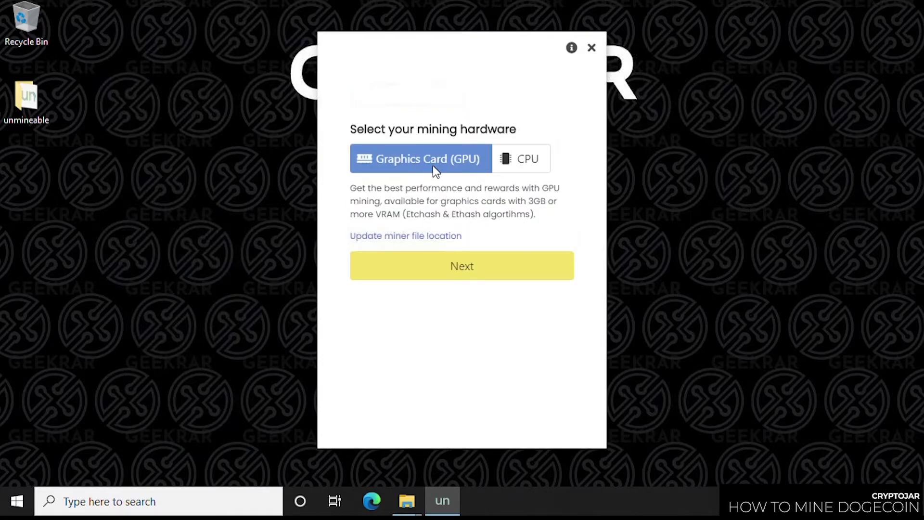
Step: Select CPU as mining hardware, then filter coins by 'doge' and pick Dogecoin (DOGE)
left_click(525, 166)
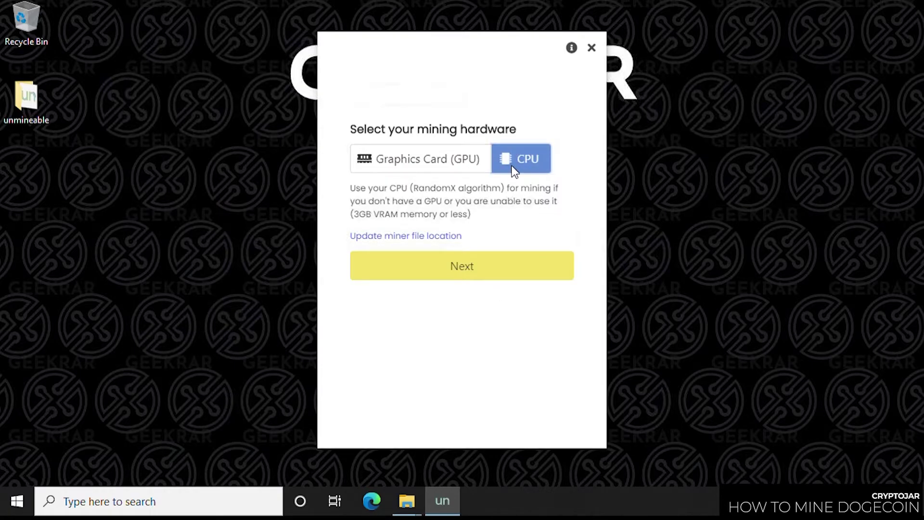
left_click(453, 271)
left_click(401, 166)
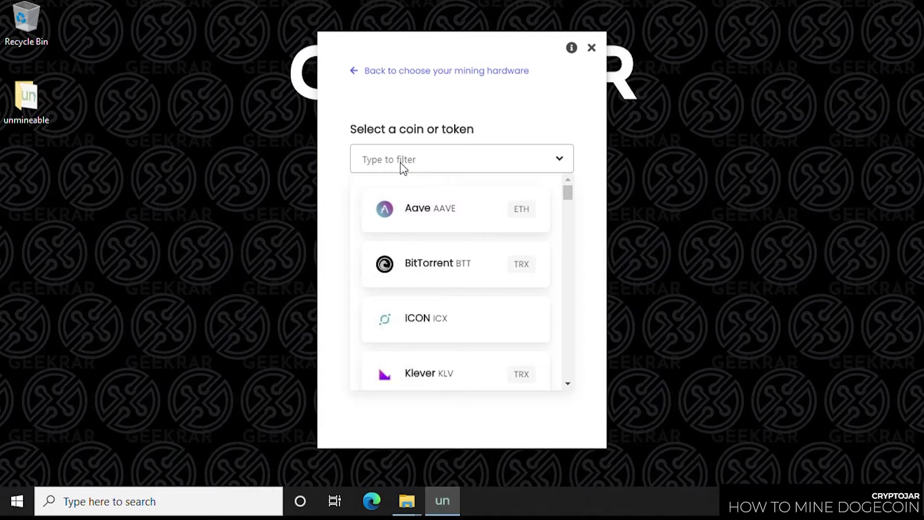
type("doge")
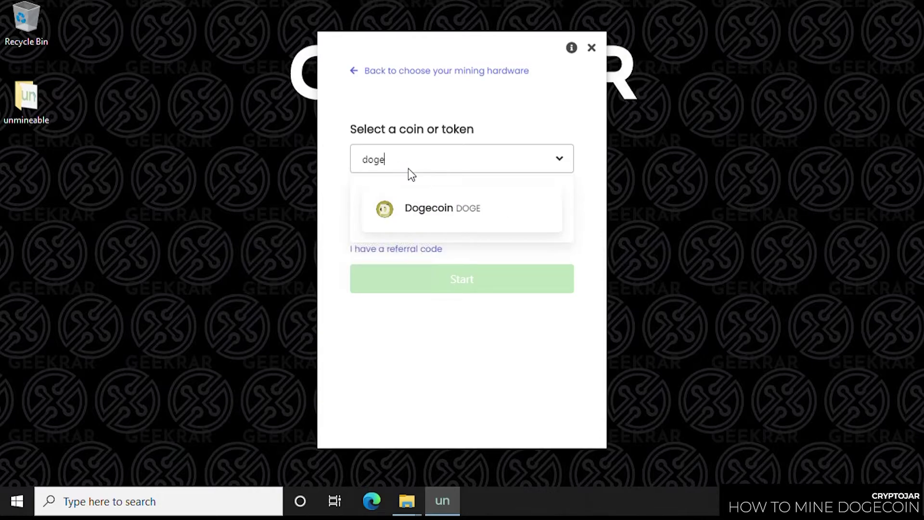
left_click(440, 209)
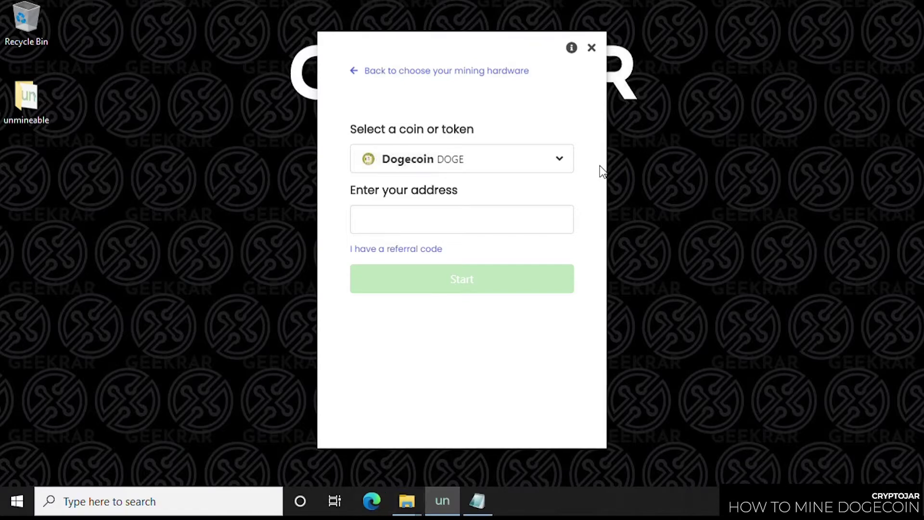
Step: Paste the Dogecoin wallet address and the referral code, then start mining
left_click(409, 213)
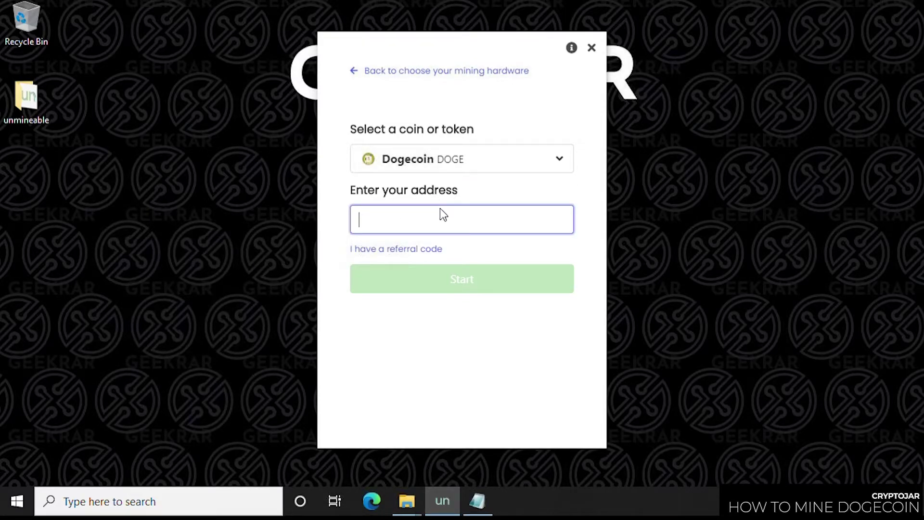
key("ctrl+v")
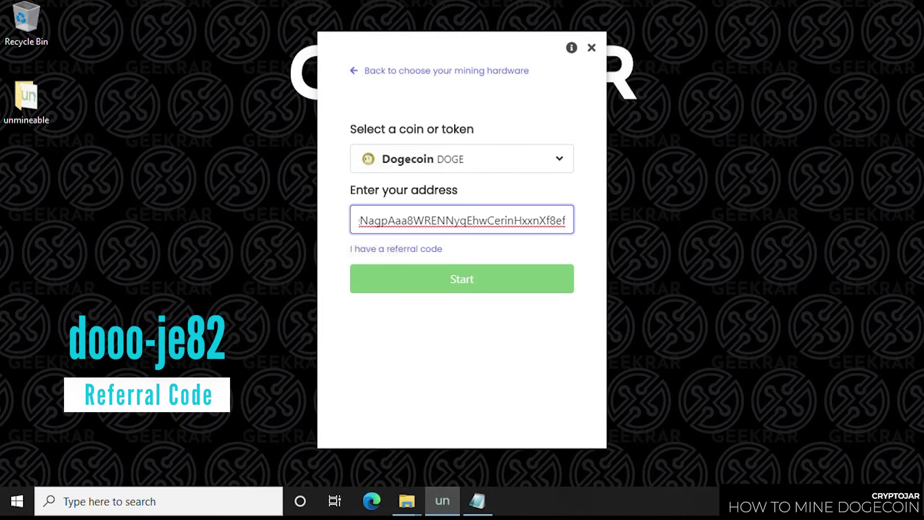
left_click(426, 251)
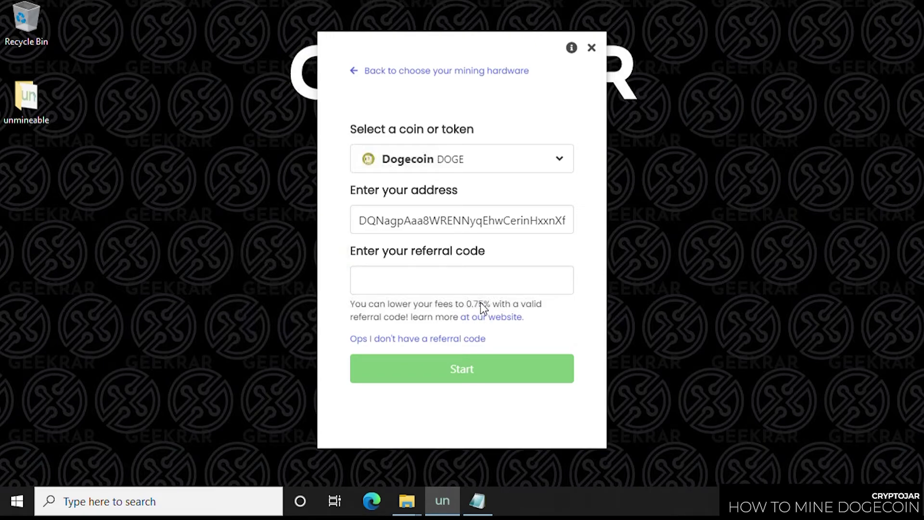
left_click(441, 288)
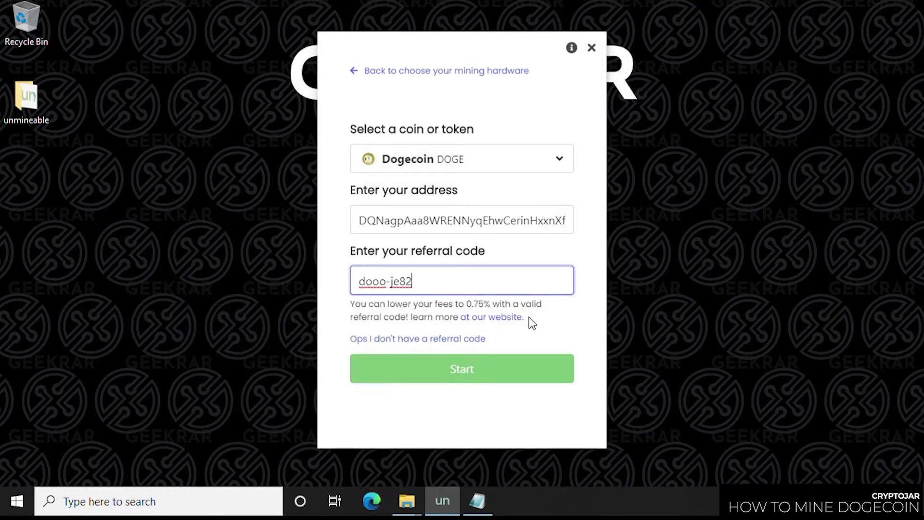
left_click(503, 369)
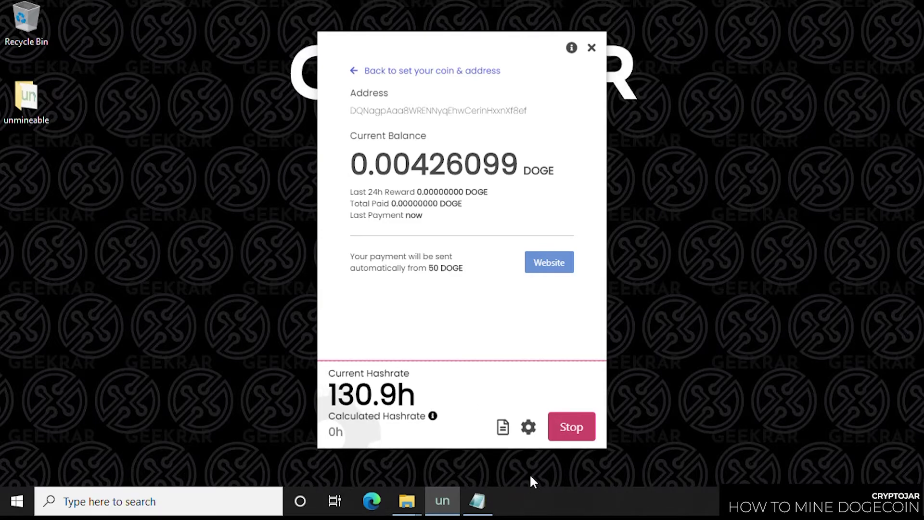
Step: Open the miner's settings once mining DOGE is under way
left_click(529, 429)
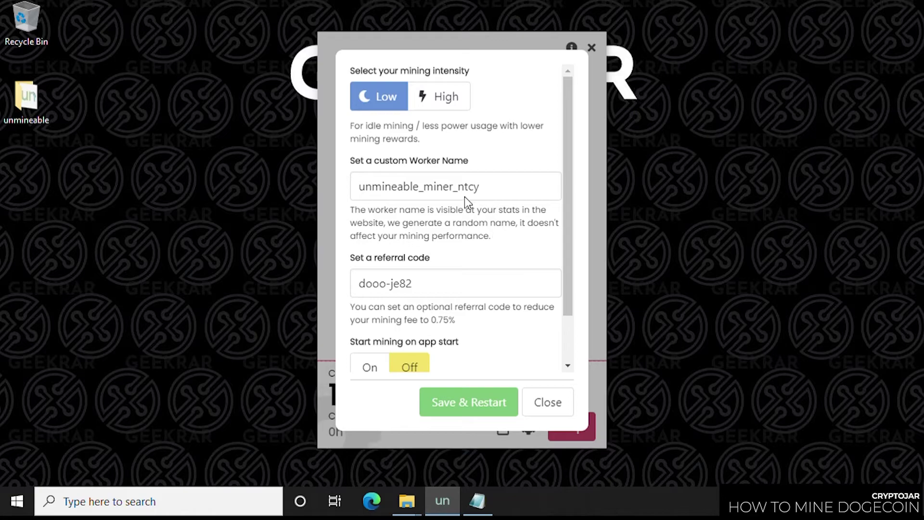
Step: Set mining intensity to High and apply it with Save & Restart
left_click(452, 102)
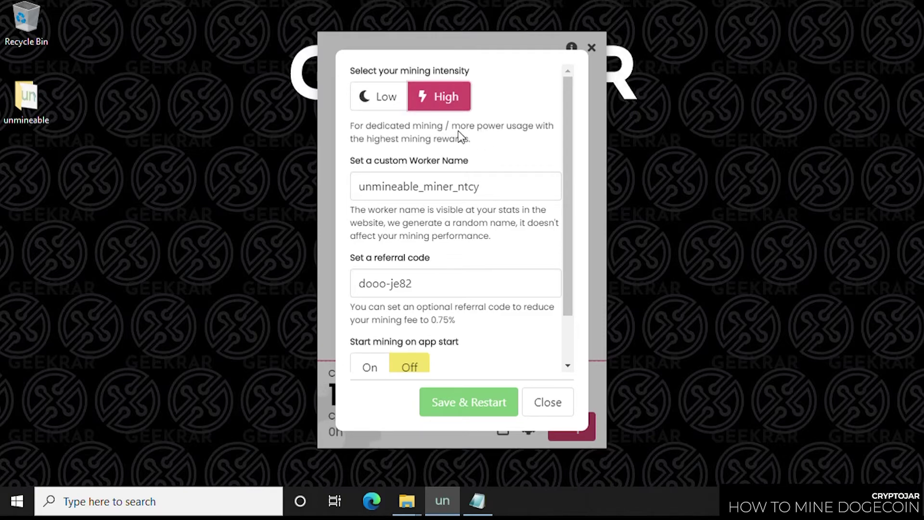
scroll(514, 165, "down", 2)
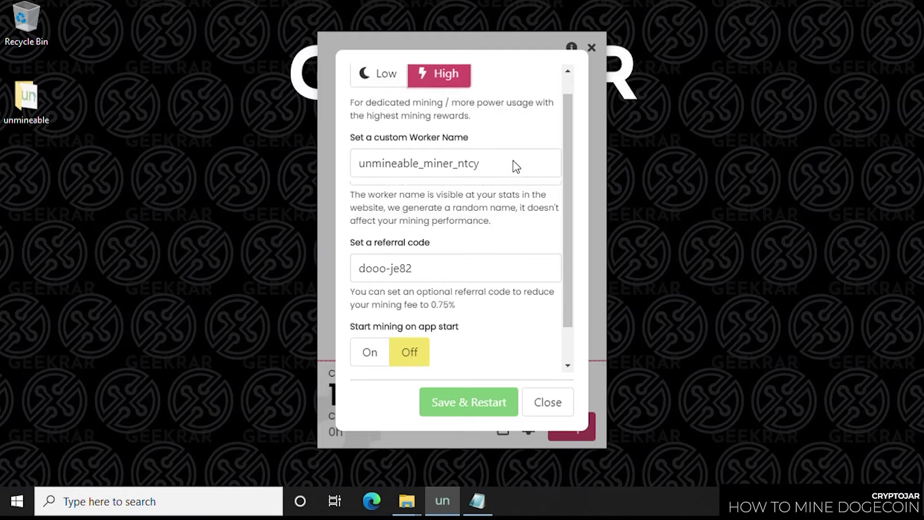
scroll(515, 165, "up", 2)
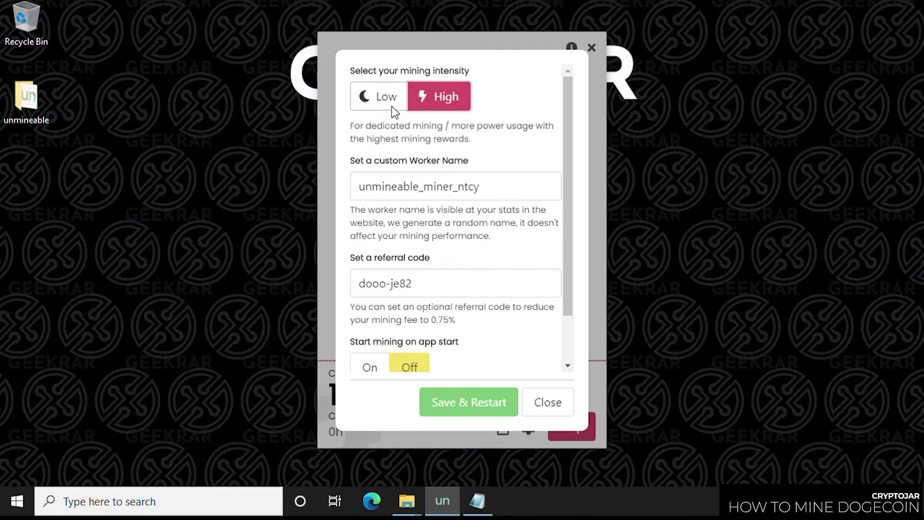
left_click(482, 401)
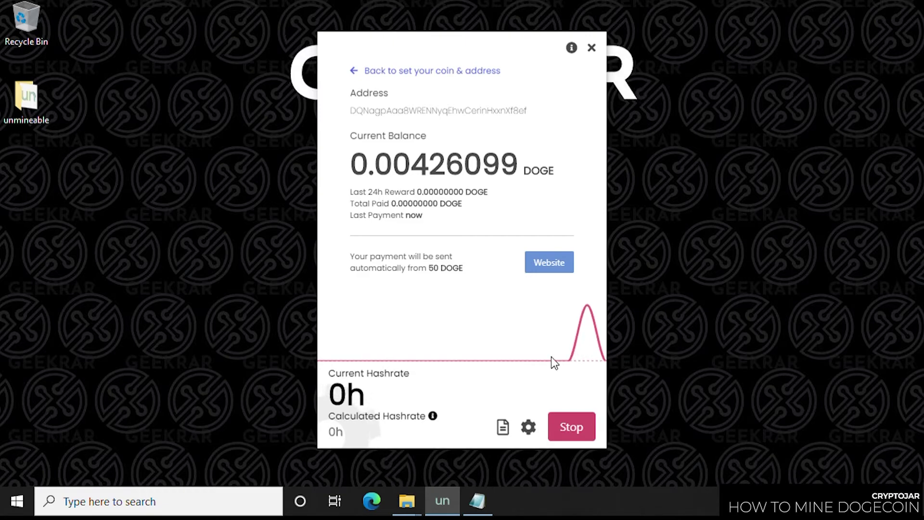
Step: Open the DOGE address's stats page on unmineable.com from the miner
mouse_move(593, 302)
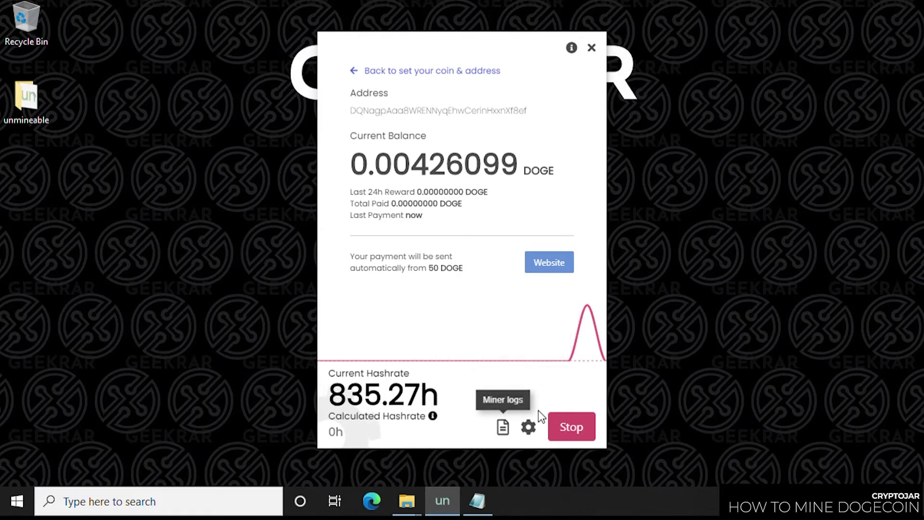
left_click(553, 262)
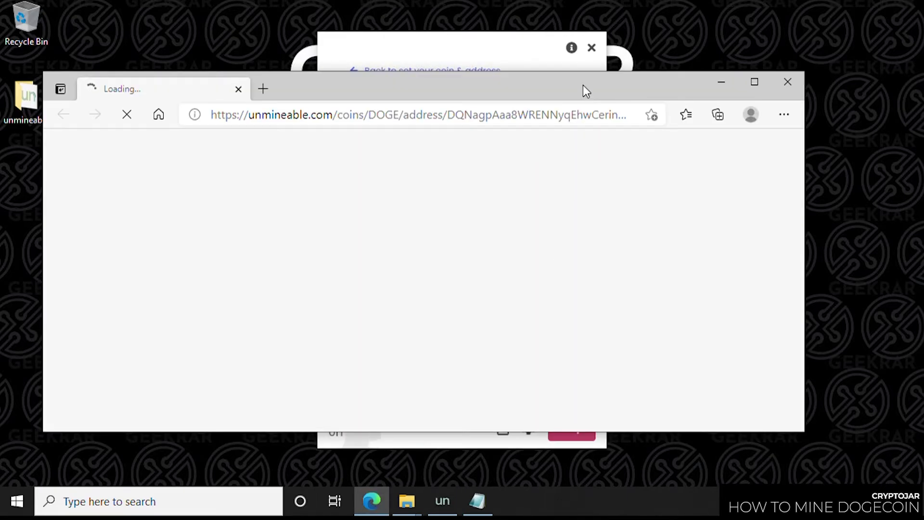
Step: Maximize the browser and review the 0.00426099 DOGE balance, referral box and worker hashrate chart
left_click_drag(582, 87, 605, 11)
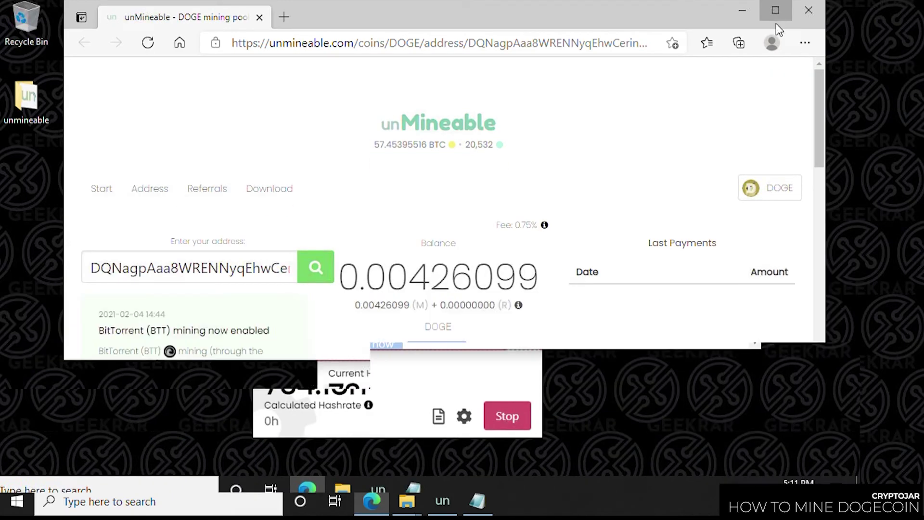
left_click(776, 10)
left_click_drag(917, 253, 915, 326)
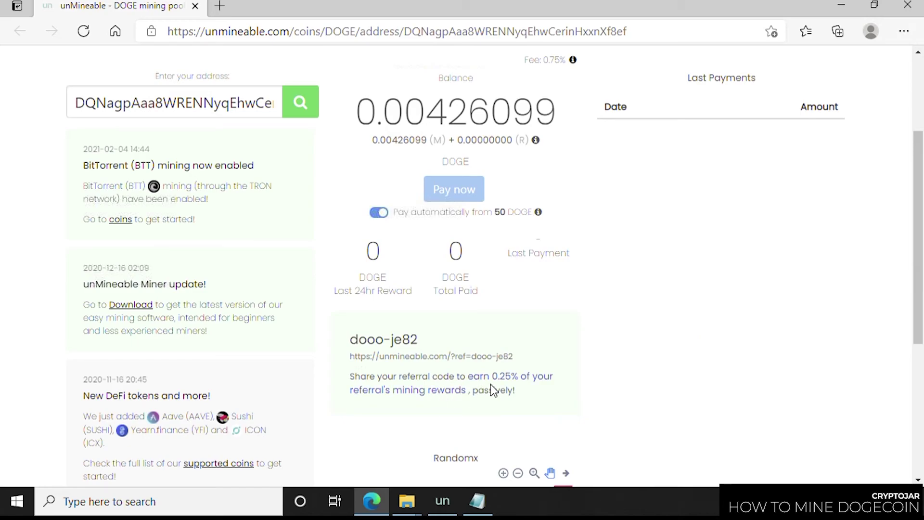
scroll(517, 402, "down", 1)
scroll(517, 402, "down", 2)
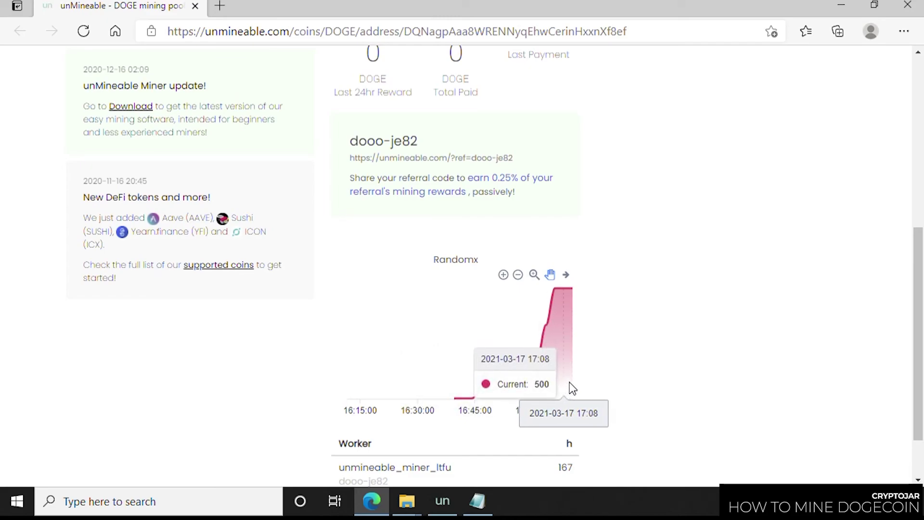
scroll(563, 380, "down", 1)
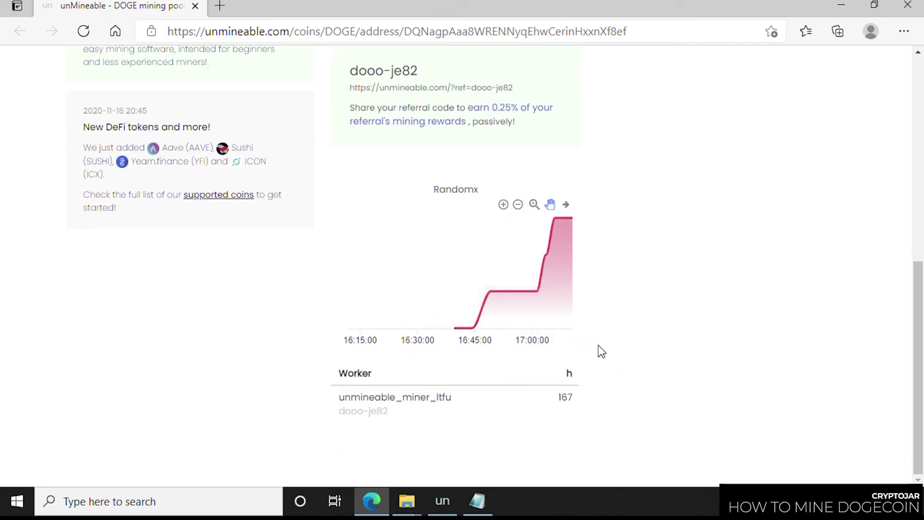
scroll(493, 341, "up", 6)
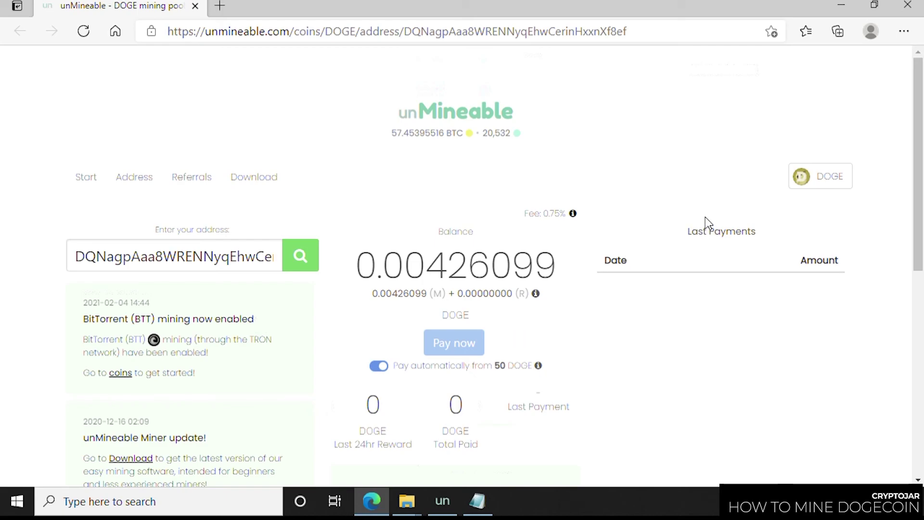
Step: Restore and minimize the browser, then move the miner window to the right
left_click(872, 9)
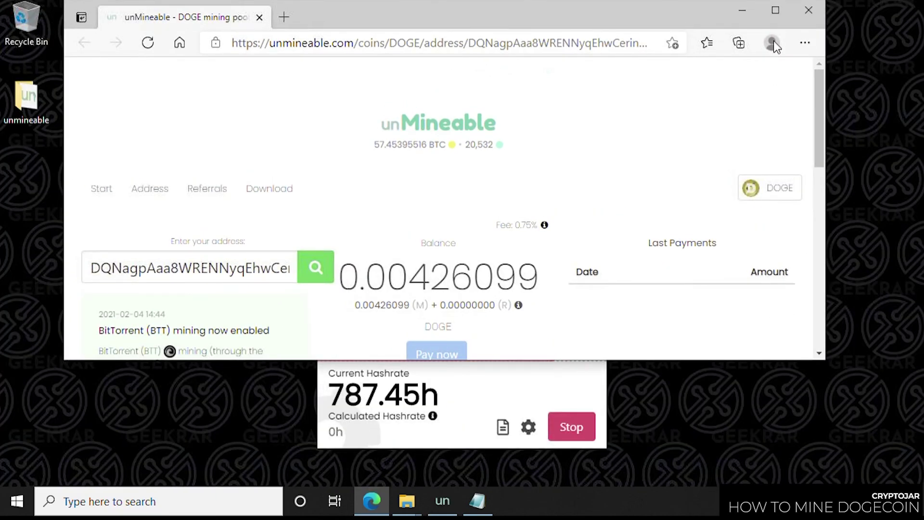
left_click(744, 11)
left_click_drag(484, 50, 629, 30)
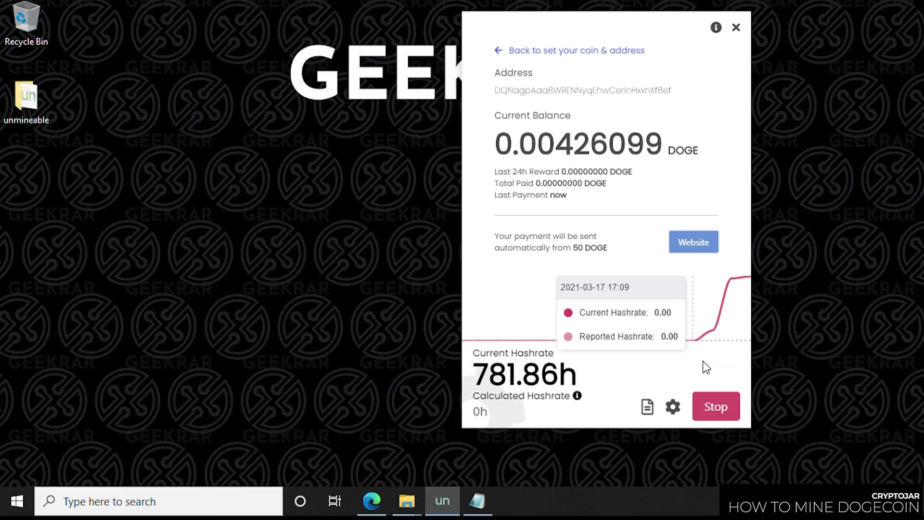